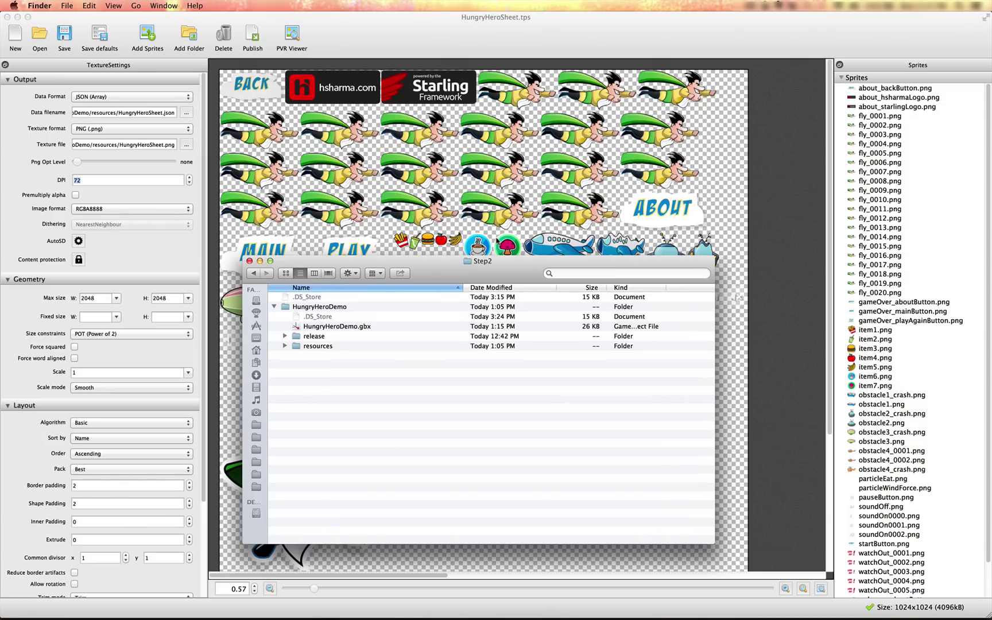
- Expand the resources folder and Quick Look the packed HungryHeroSheet.png sprite sheet
left_click(284, 346)
scroll(364, 476, "down", 5)
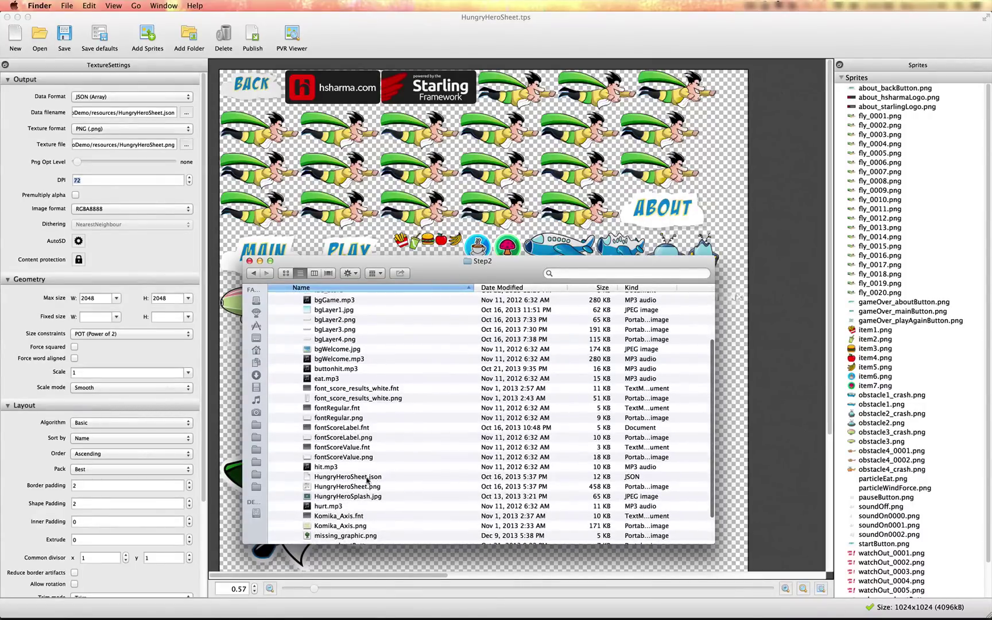
left_click(368, 477)
left_click(368, 487)
key("space")
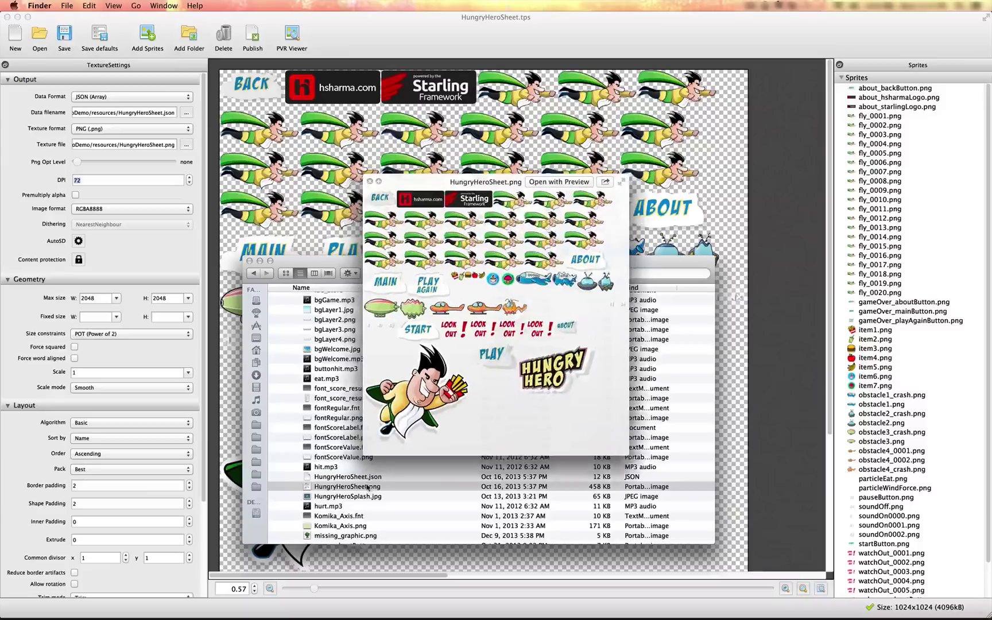
key("space")
- Move the Finder window aside and hide Finder
mouse_move(429, 275)
left_mouse_down()
mouse_move(501, 273)
mouse_move(423, 268)
mouse_move(534, 293)
mouse_move(437, 276)
left_mouse_up()
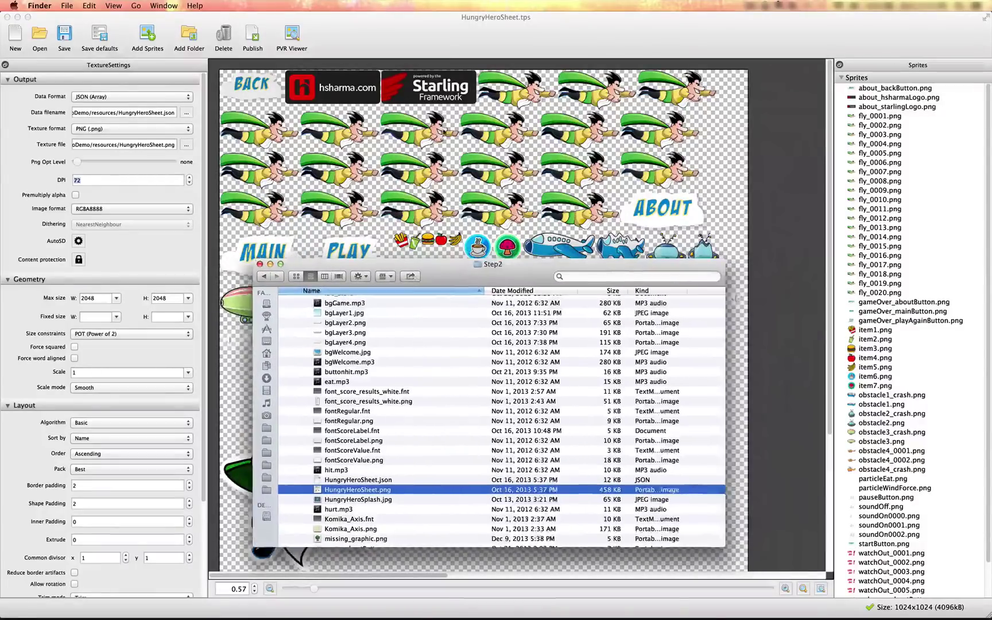
key("super+h")
key("super+Tab")
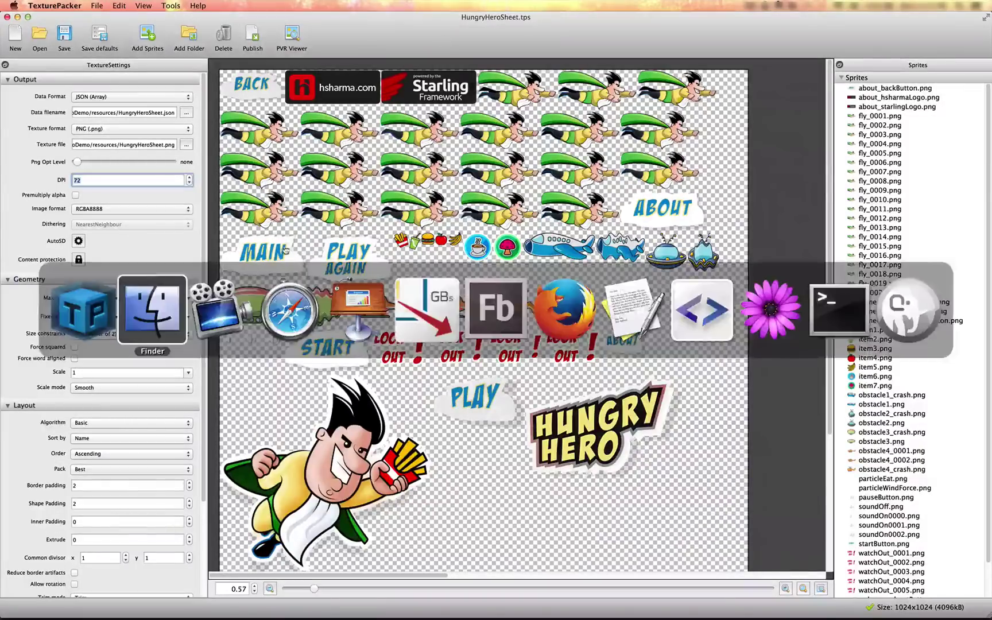
- View the codeandweb.com/texturepacker page in Safari, then return to the HungryHeroSheet project
left_click(284, 298)
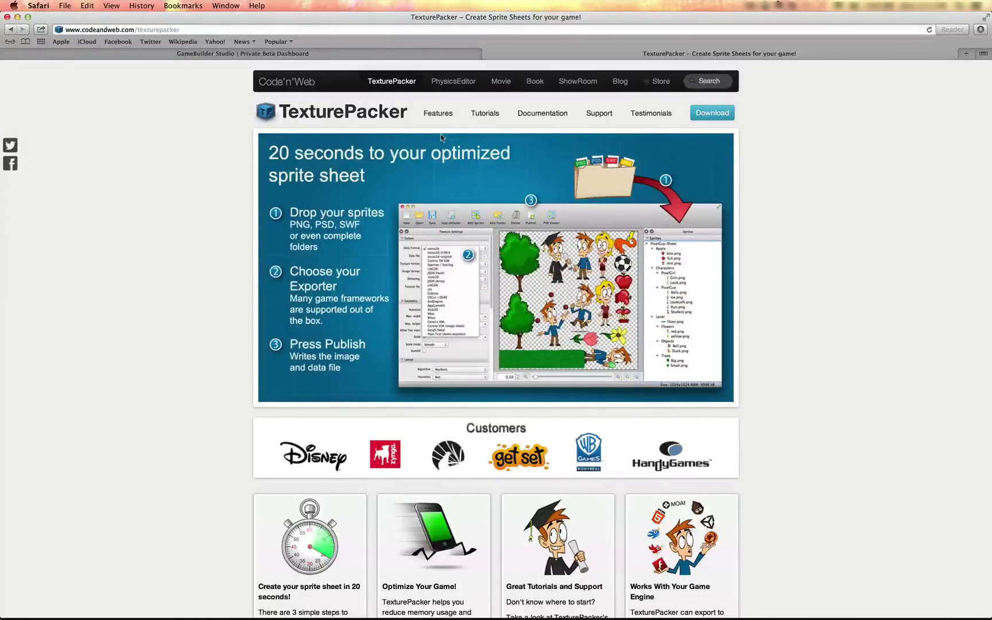
key("super+Tab")
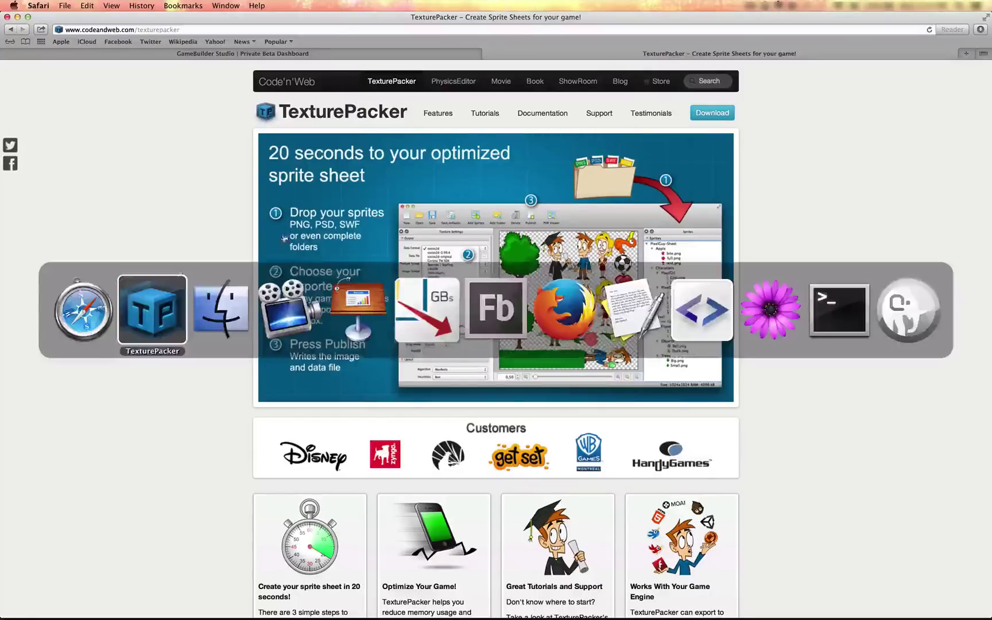
left_click(161, 323)
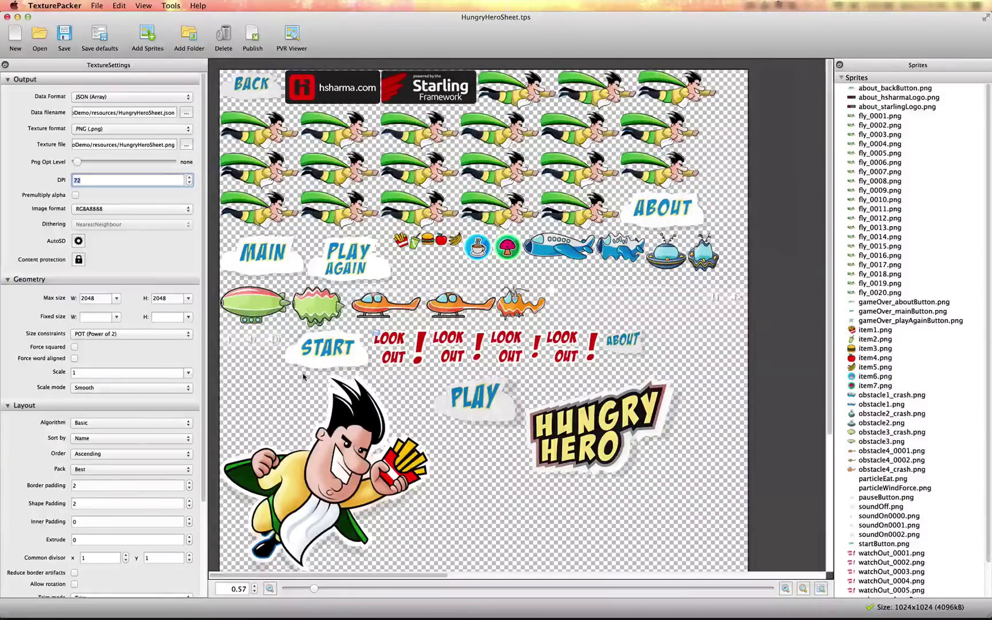
mouse_move(309, 351)
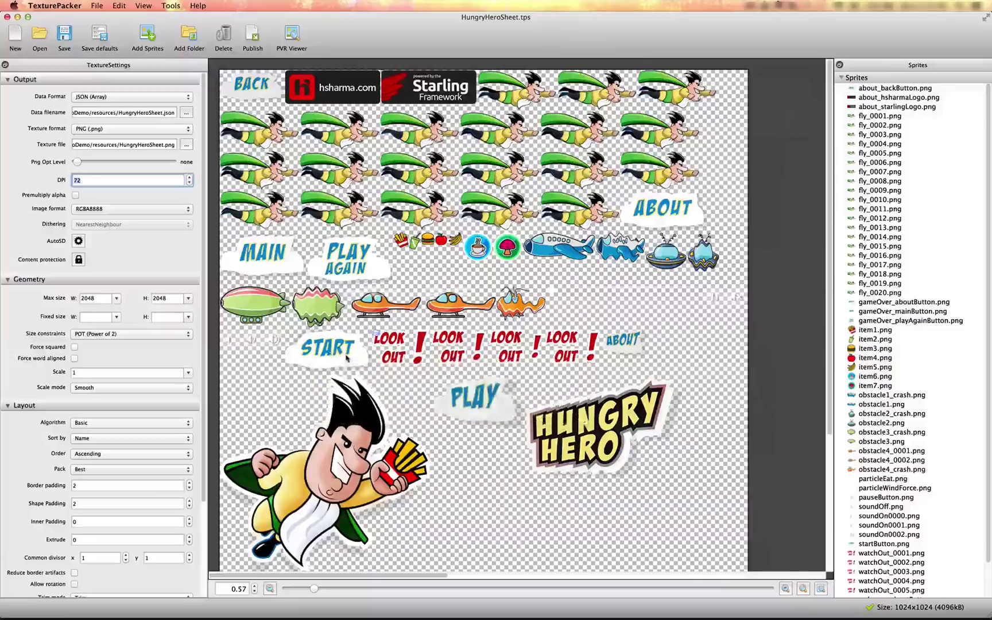
mouse_move(345, 357)
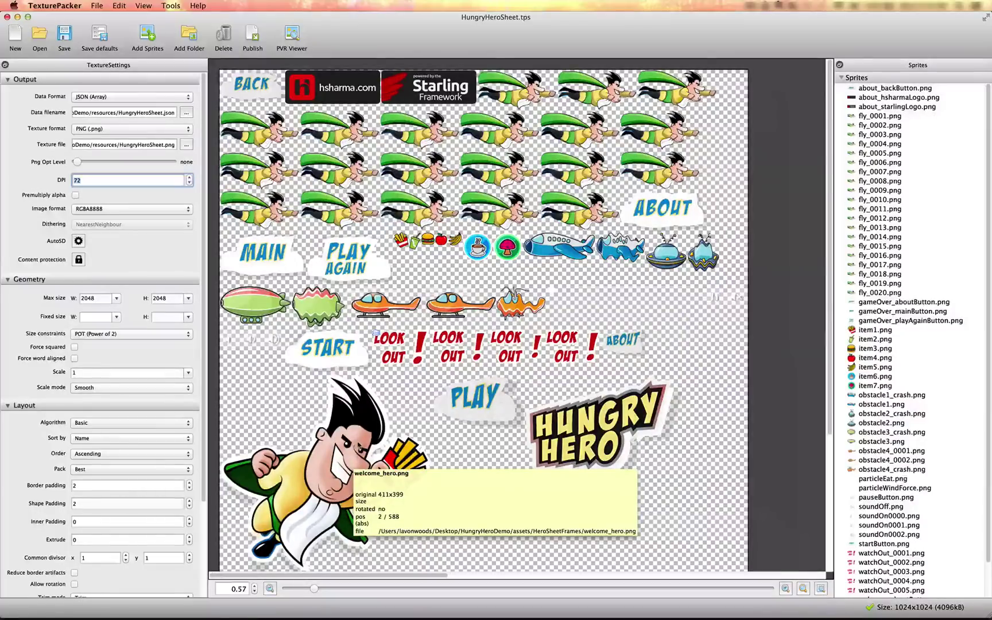
- Step through fly_0001.png to fly_0019.png on the sheet, then locate fly_0012.png
left_click(877, 117)
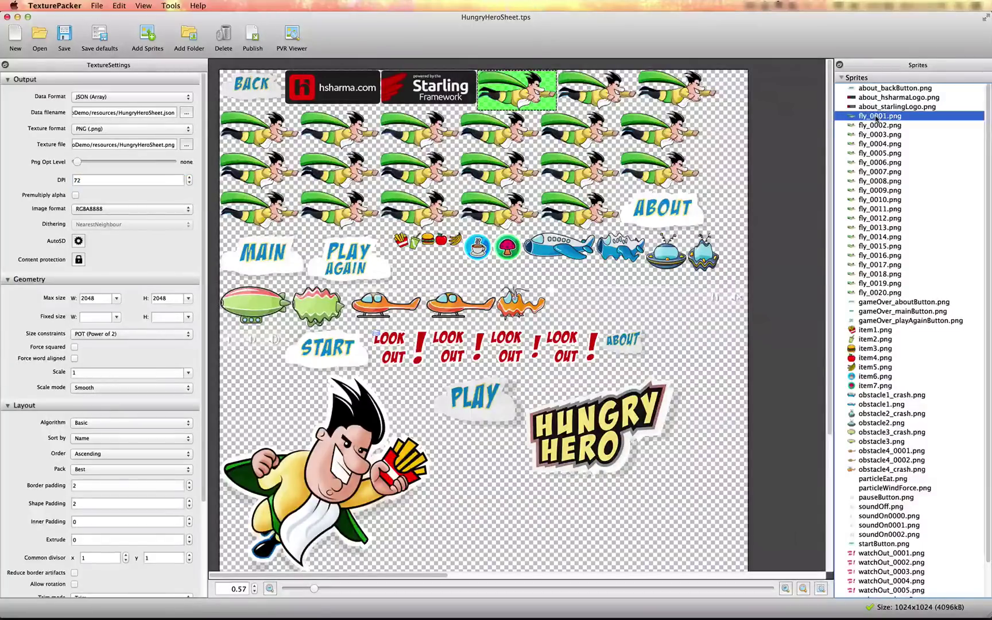
key("Down")
key("Down")
key("Down")
key("Down")
key("Down")
key("Down")
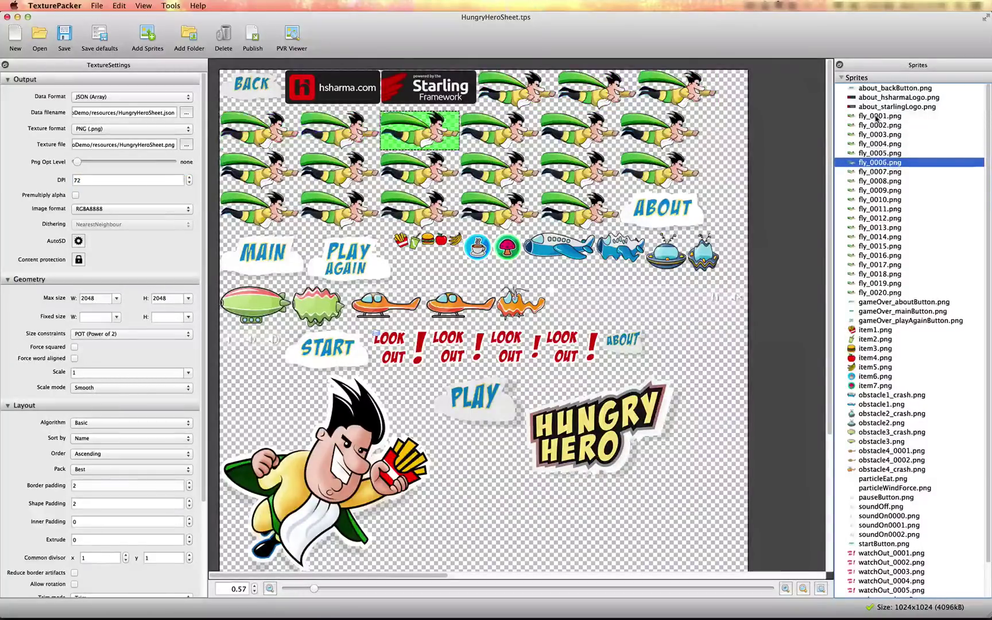
key("Down")
key("Down")
key("Down")
key("Down")
key("Down")
key("Down")
key("Down")
key("Down")
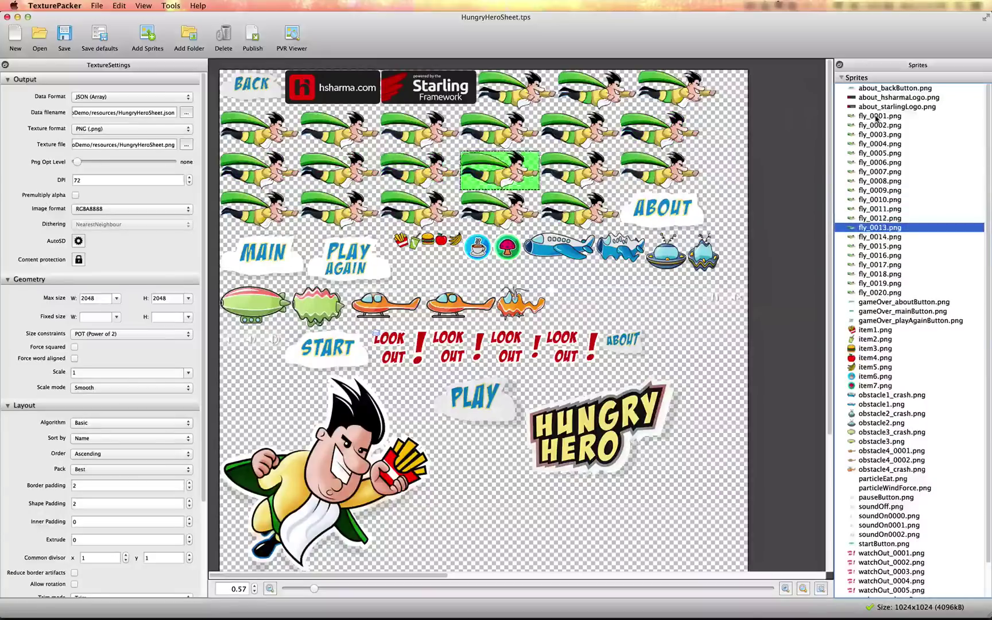
key("Down")
key("Down")
key("Down")
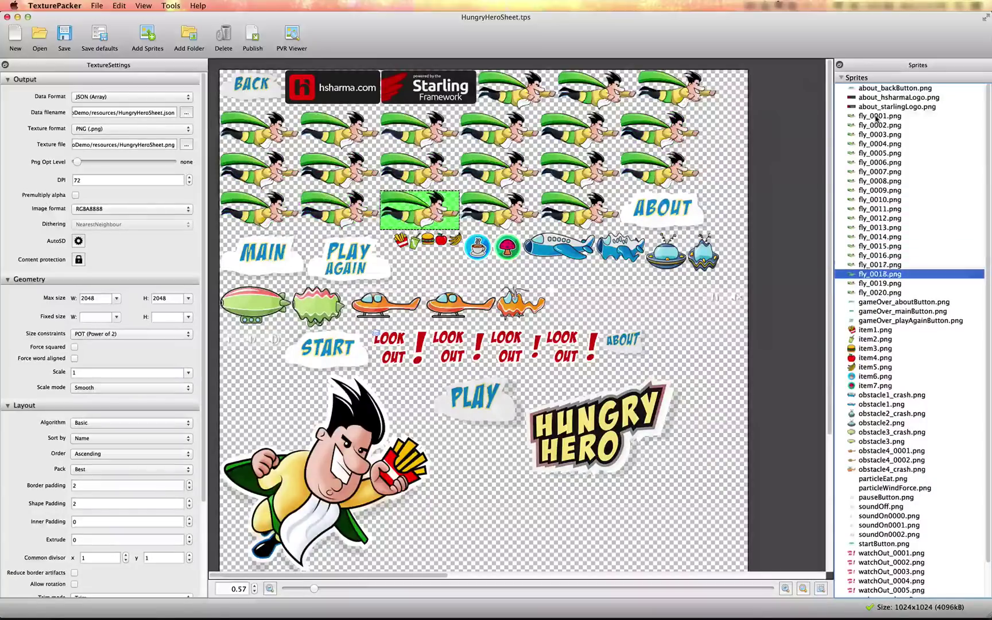
key("Down")
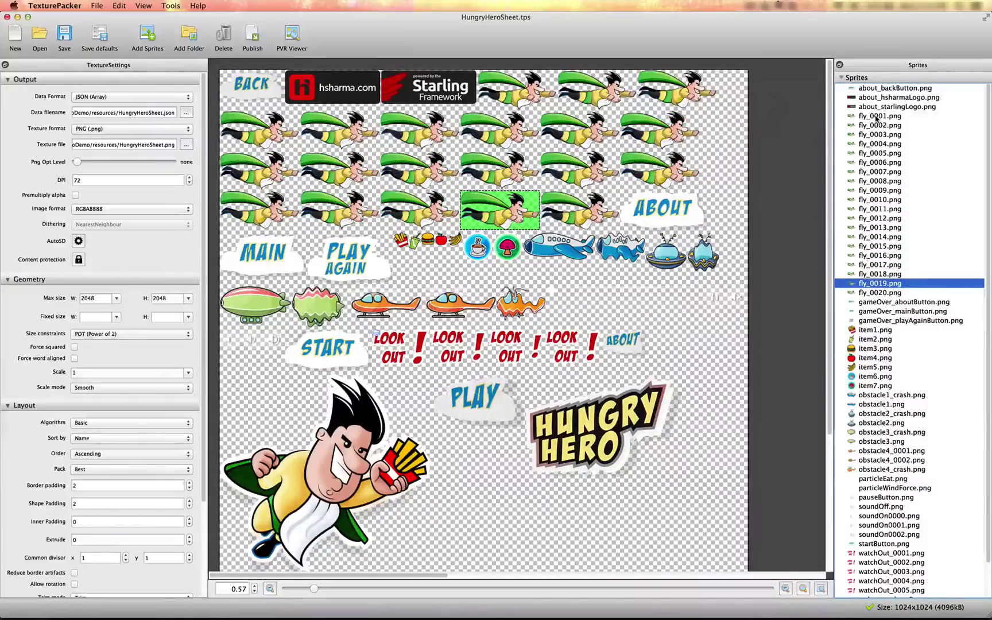
left_click(877, 117)
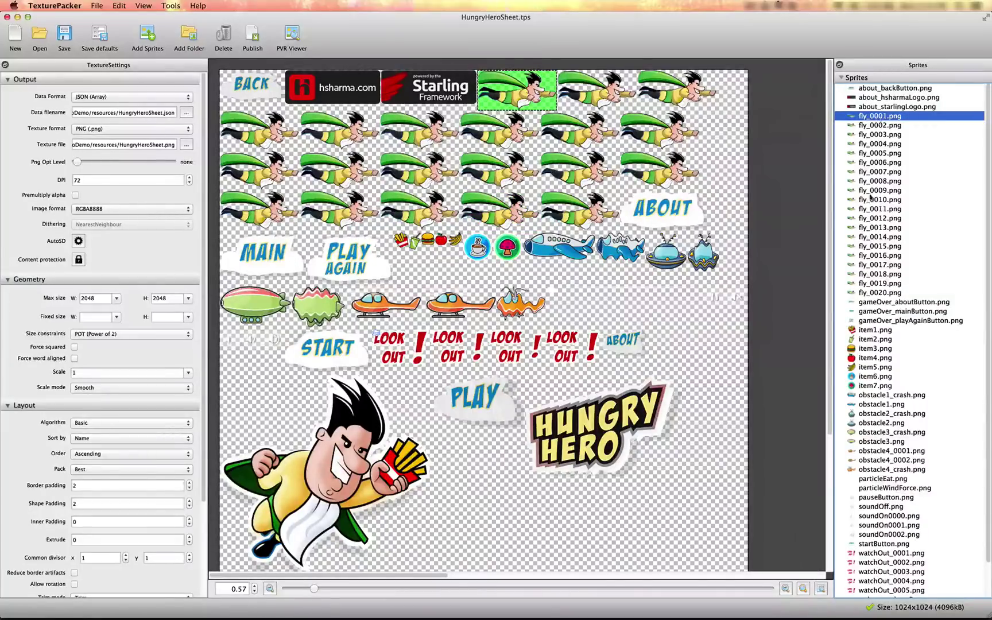
left_click(883, 220)
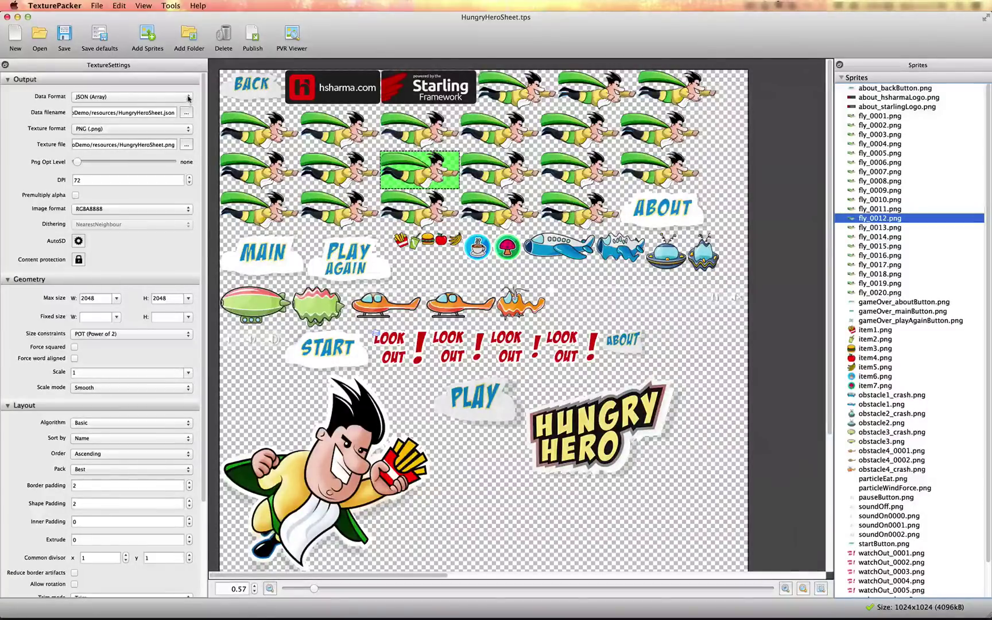
left_click(186, 97)
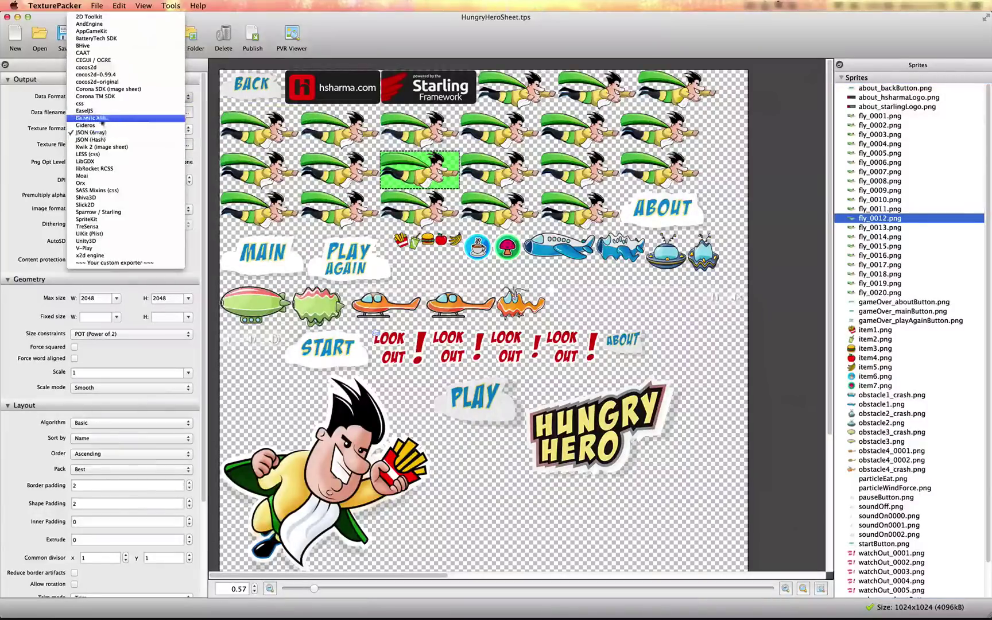
left_click(29, 119)
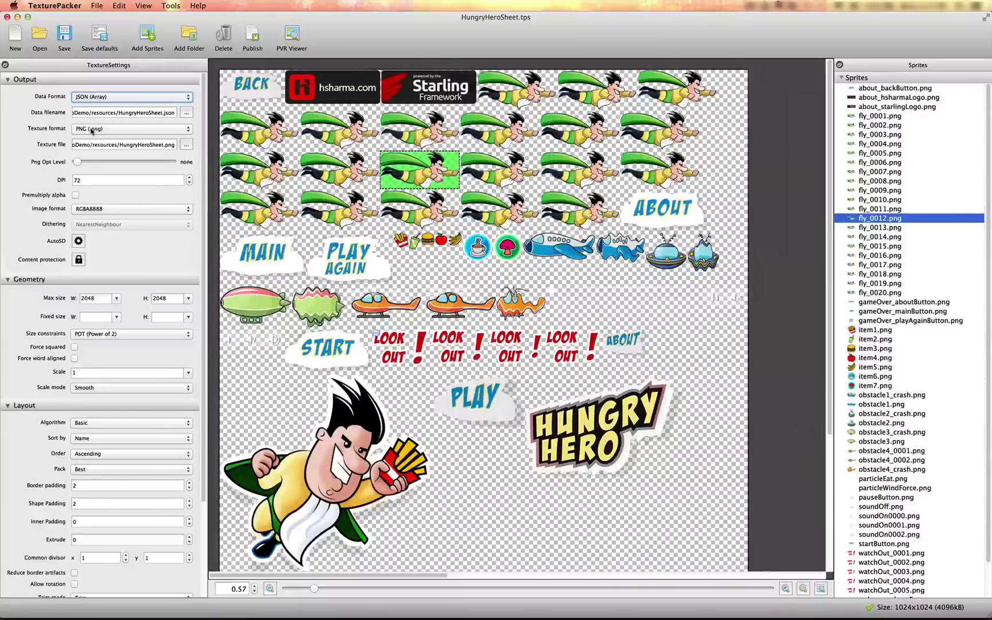
left_click_drag(117, 115, 170, 117)
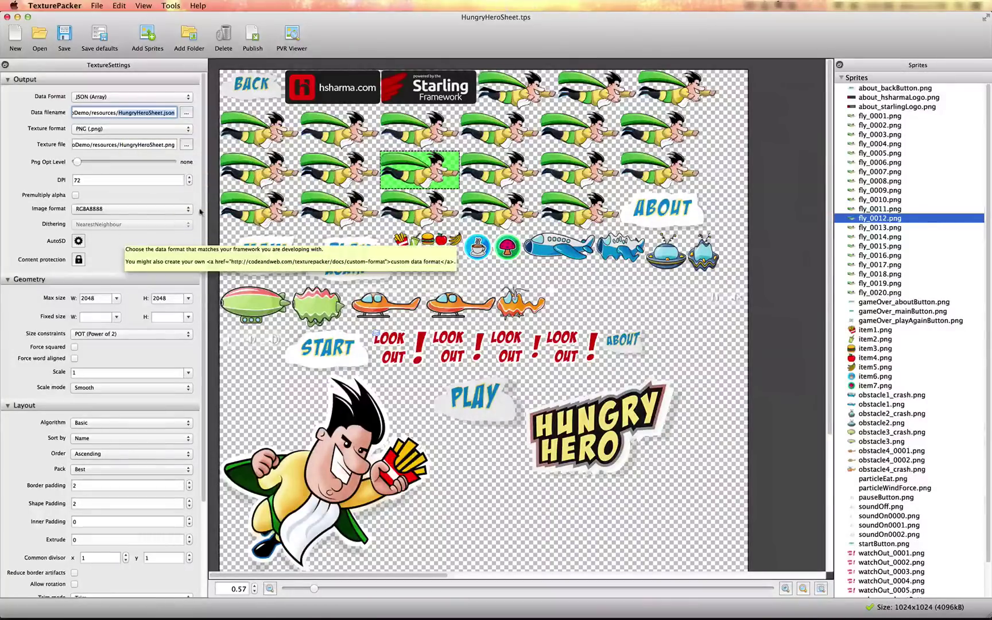
left_click(189, 209)
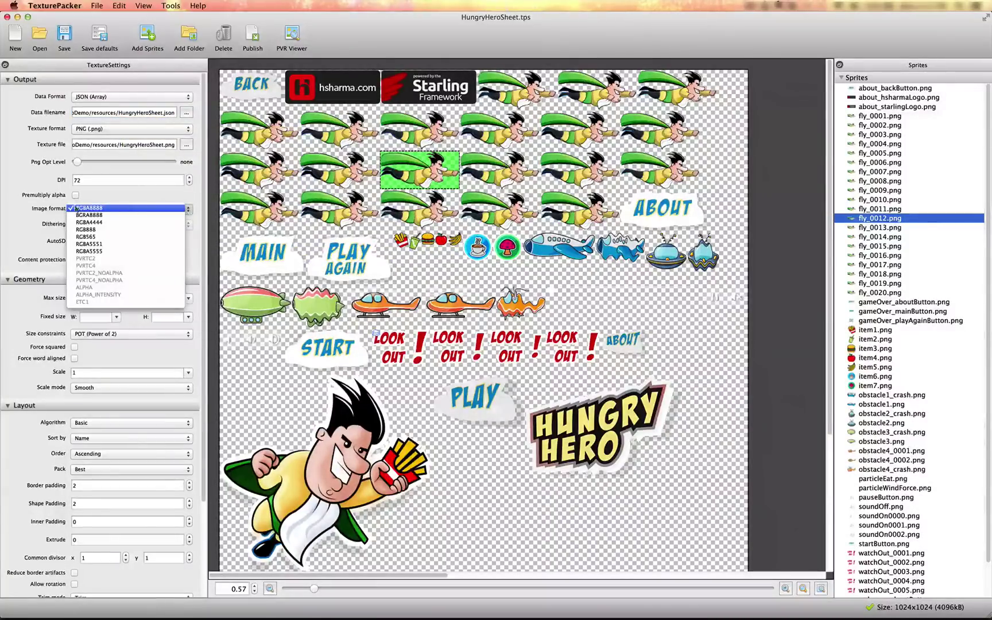
left_click(77, 209)
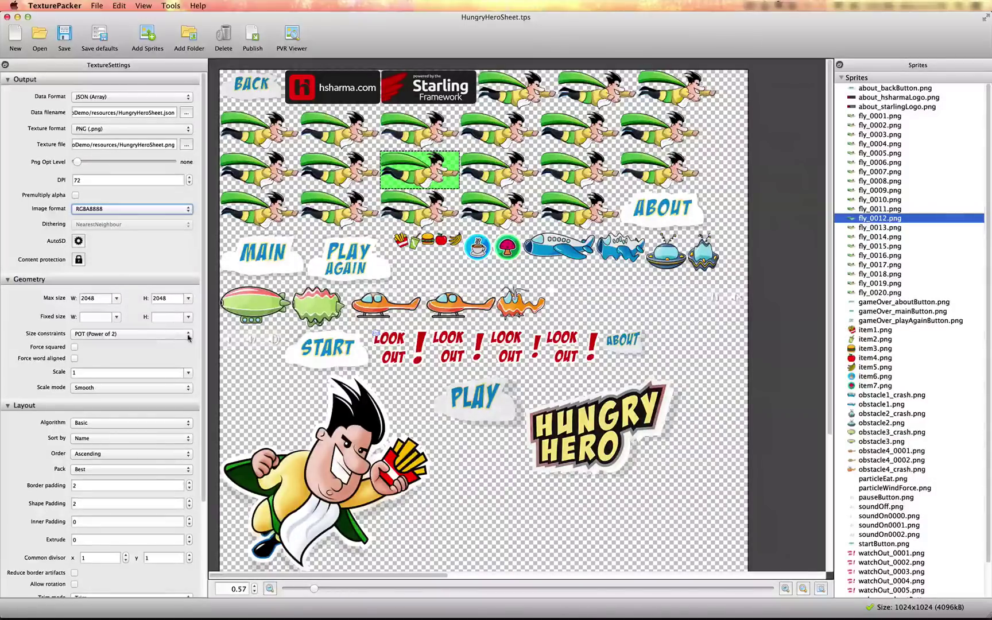
mouse_move(42, 338)
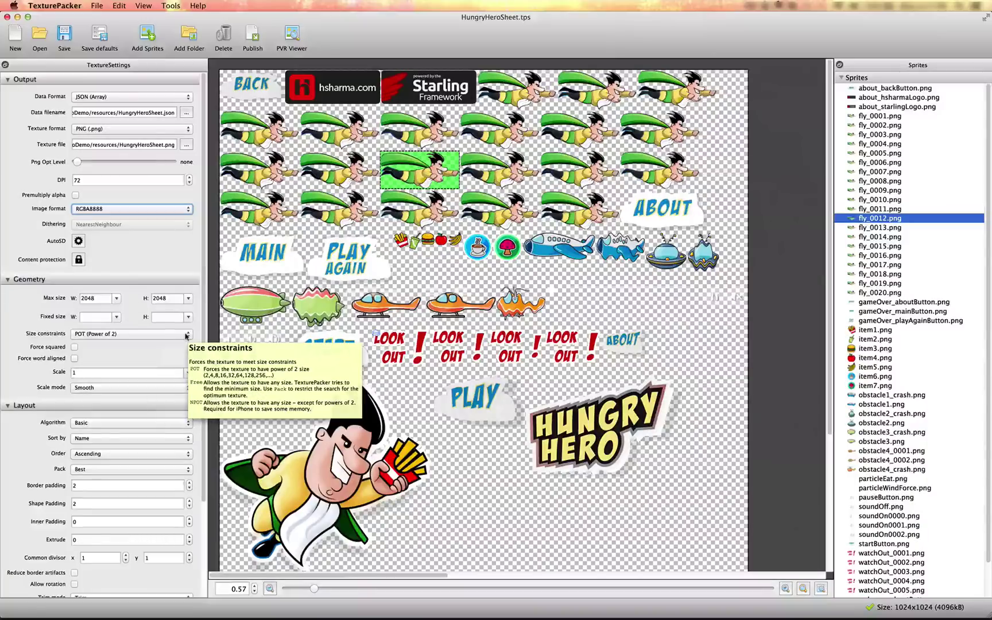
left_click(186, 334)
left_click(183, 333)
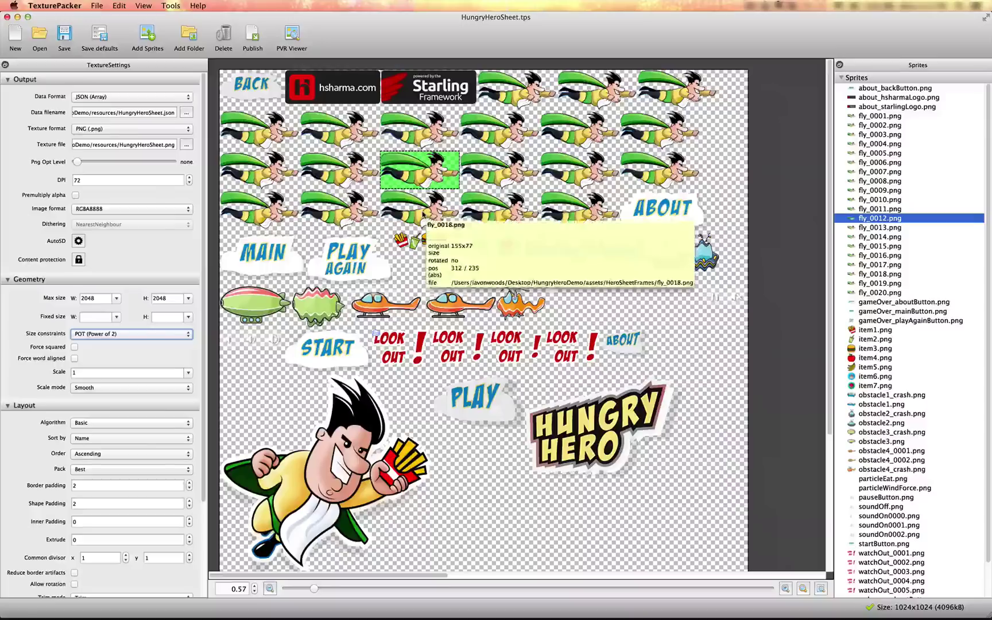
scroll(423, 215, "down", 5)
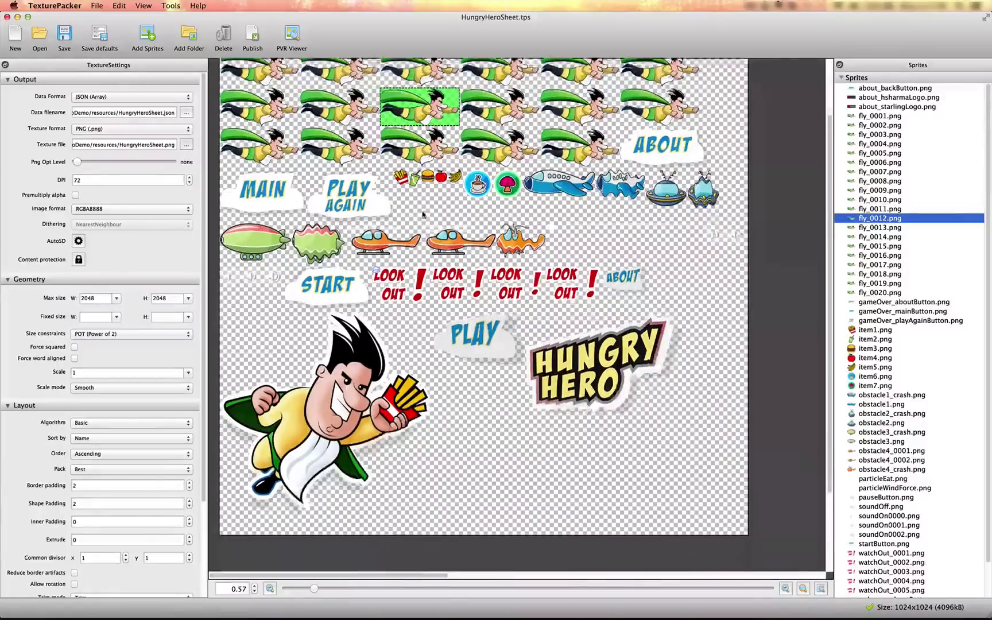
scroll(423, 215, "up", 5)
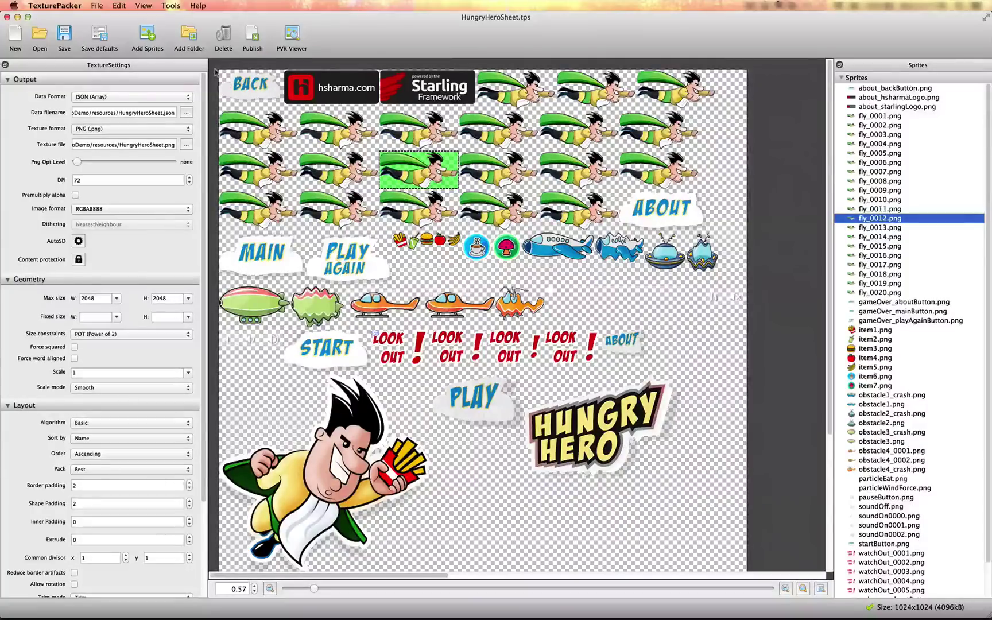
scroll(756, 436, "down", 5)
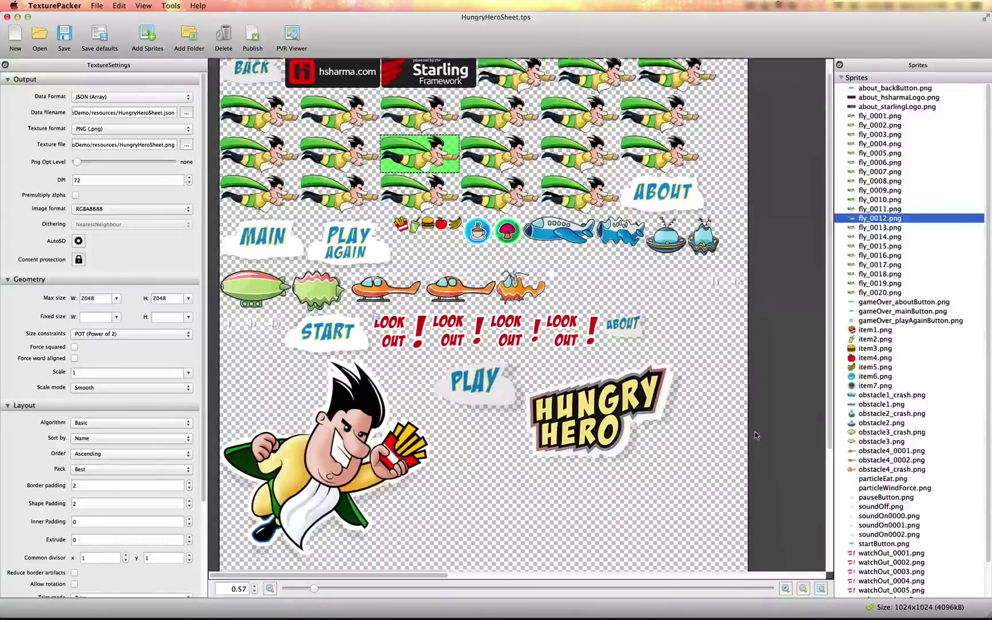
scroll(756, 435, "up", 2)
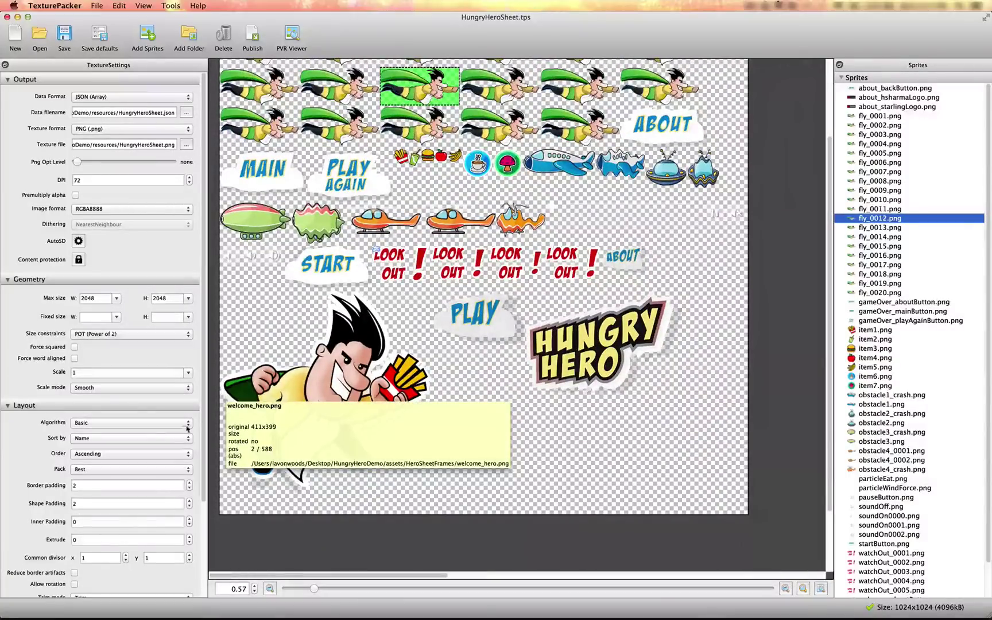
left_click(109, 439)
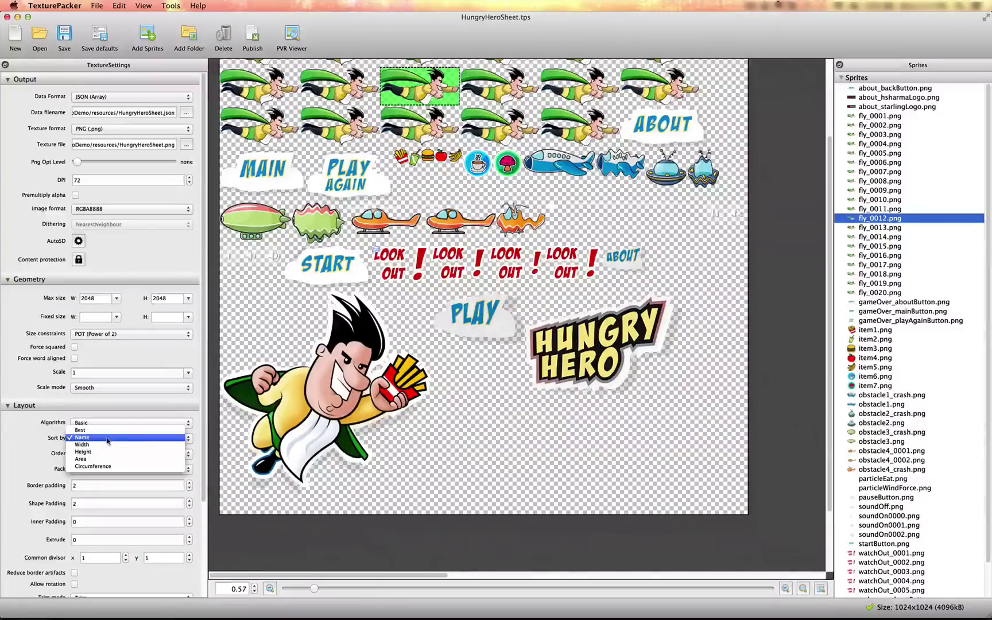
left_click(34, 447)
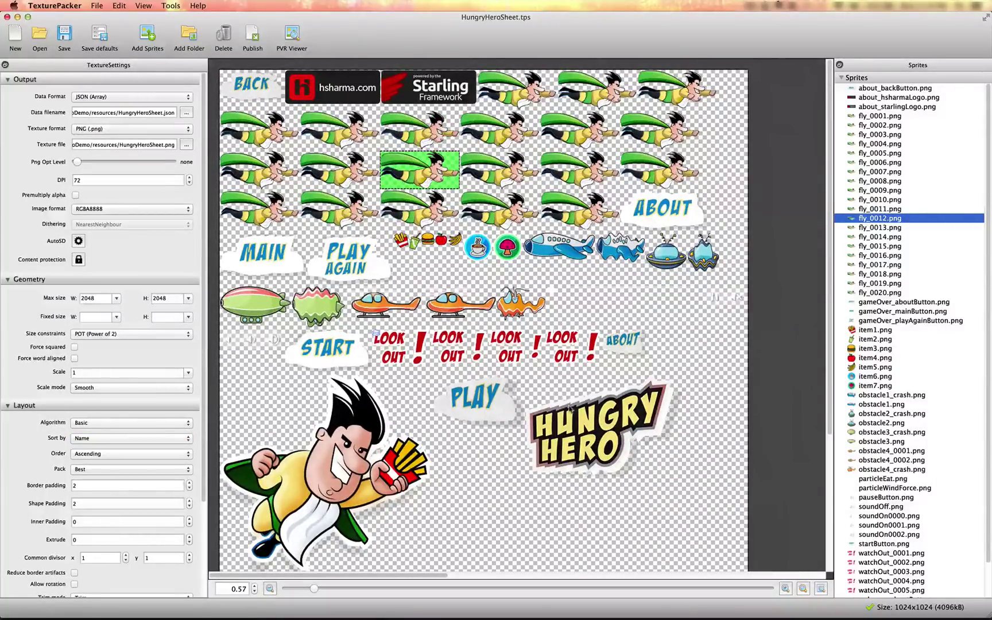
mouse_move(570, 407)
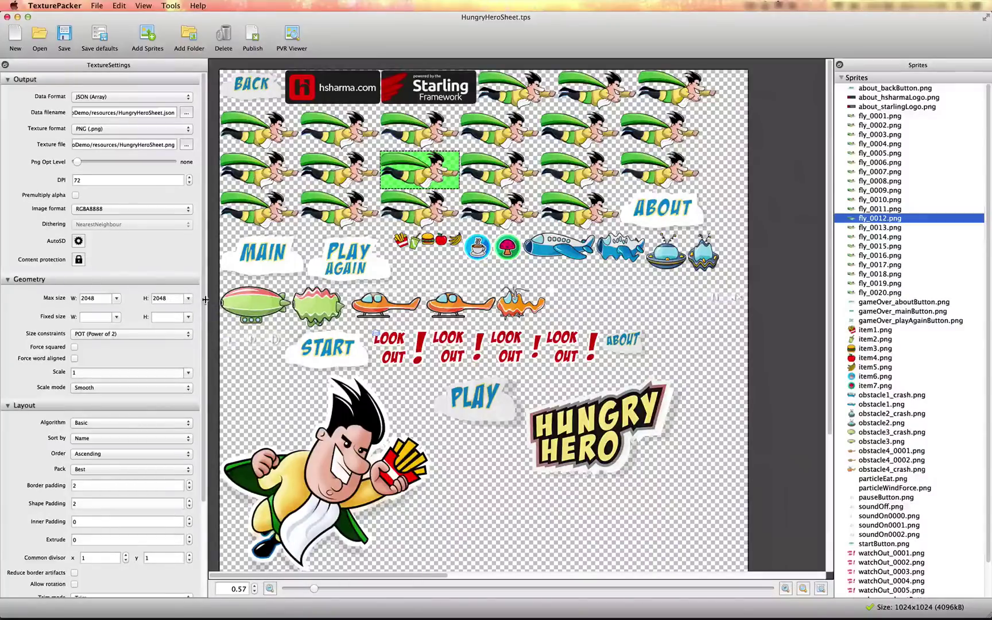
mouse_move(240, 303)
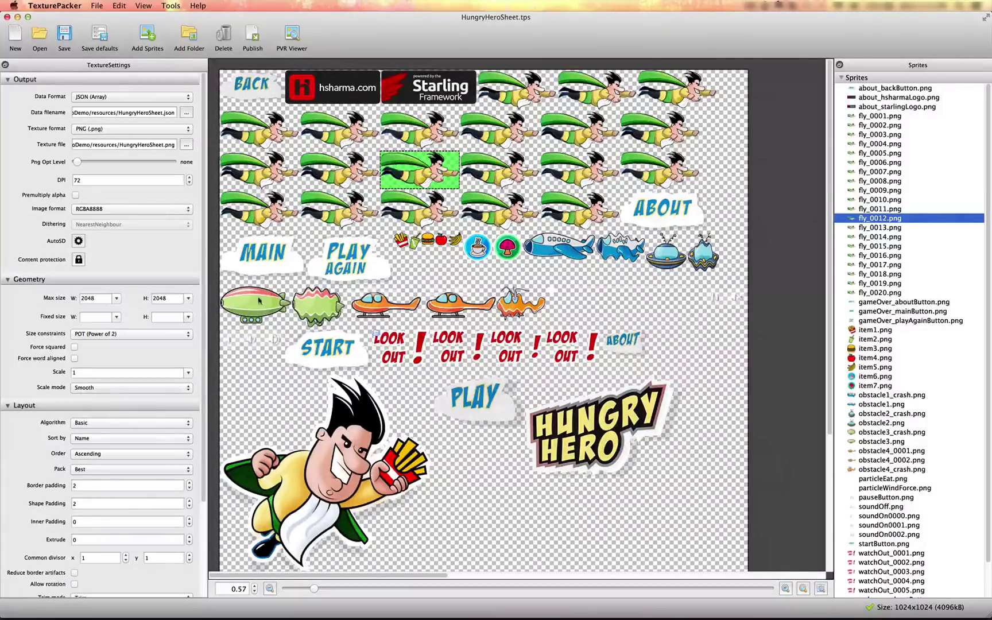
mouse_move(411, 310)
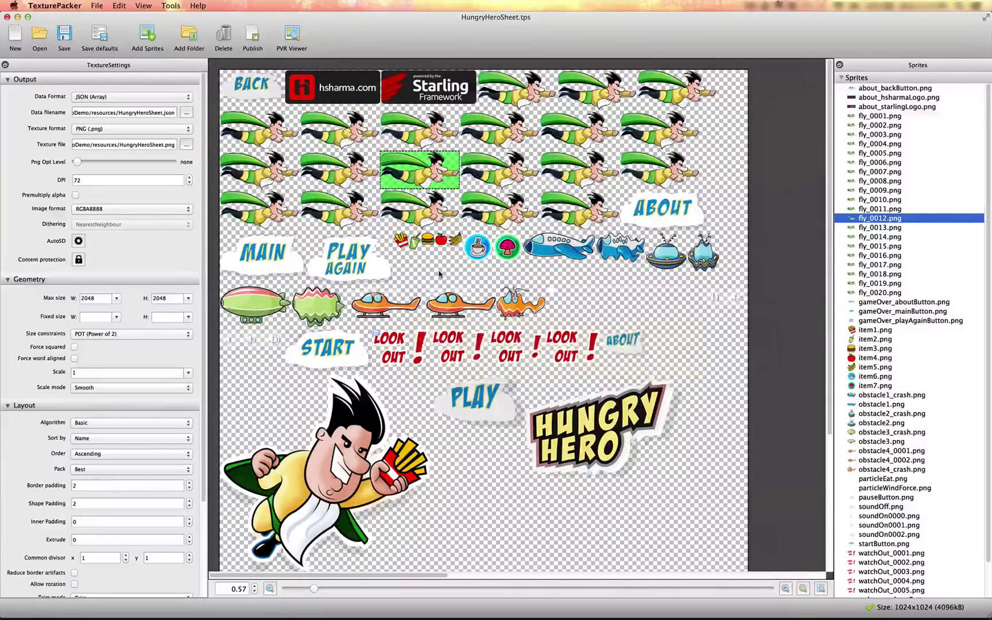